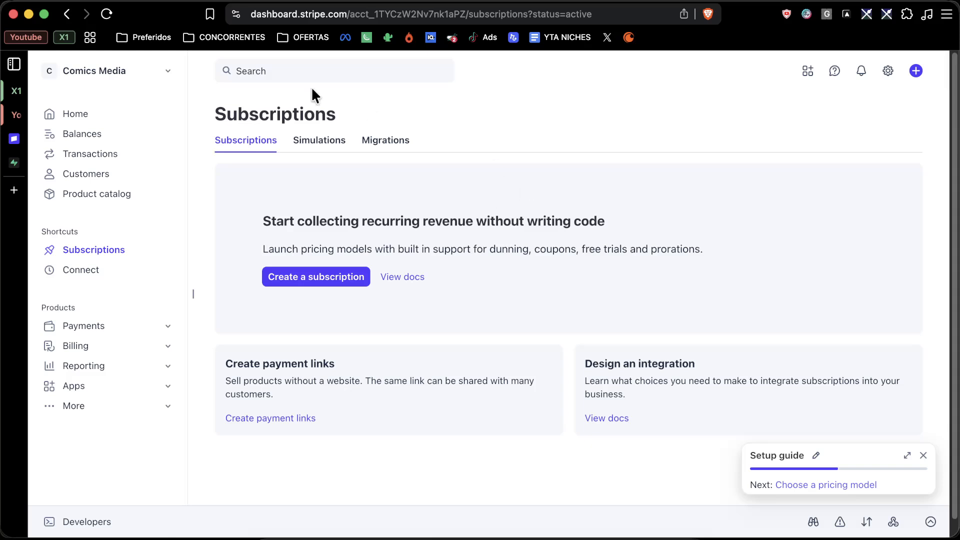
Select the Subscriptions heading text and the domain in the address bar, then refocus the page
double_click(315, 113)
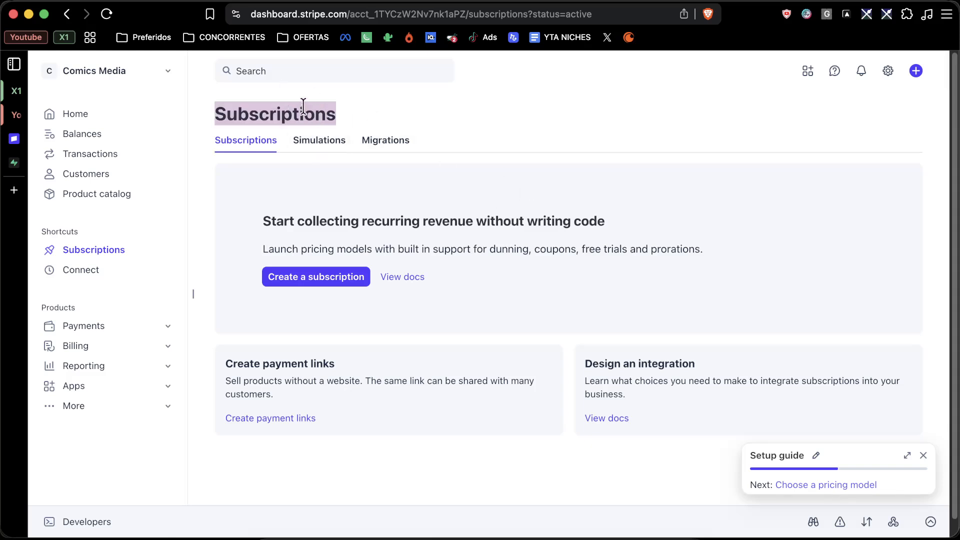
left_click(292, 117)
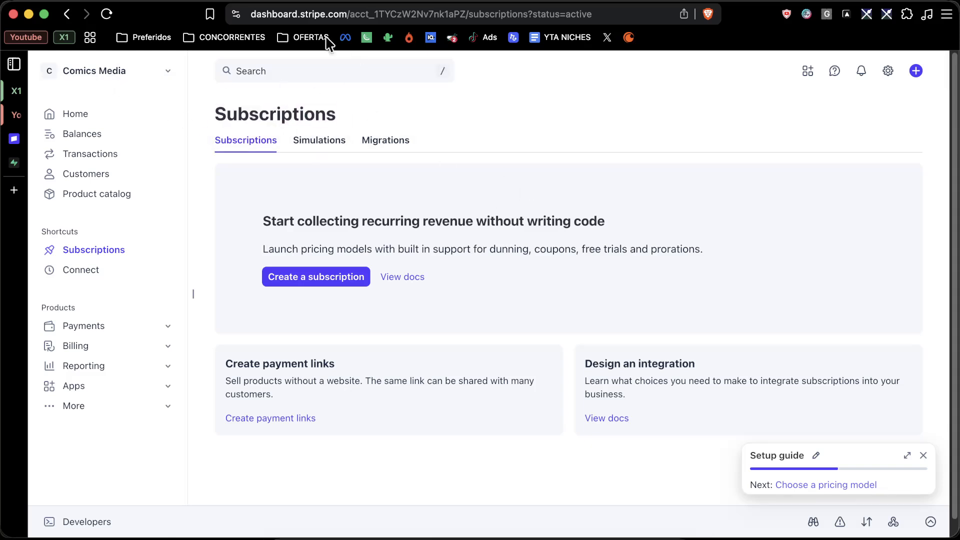
left_click_drag(342, 15, 222, 15)
left_click(492, 102)
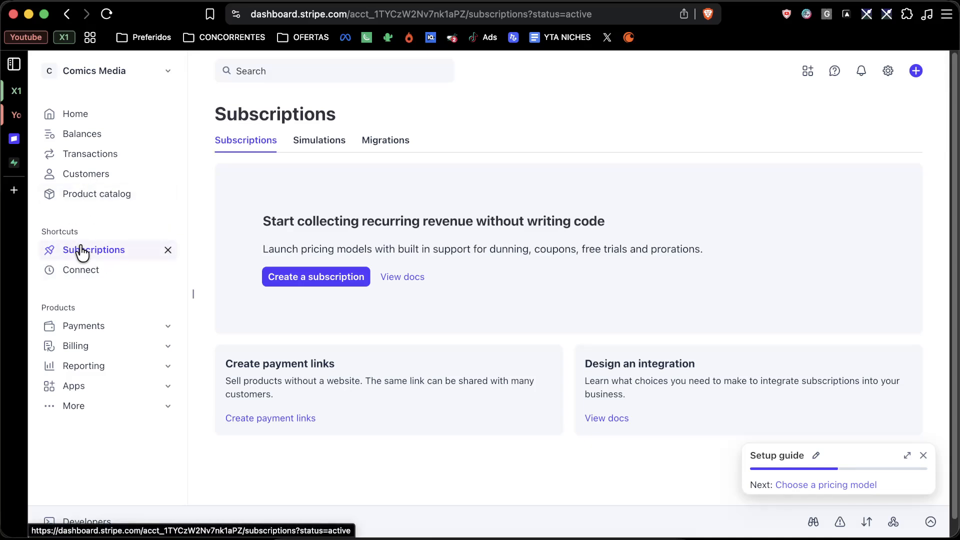
Start a new subscription and add the software subscription product at R$ 19.90 BRL / month
left_click(295, 277)
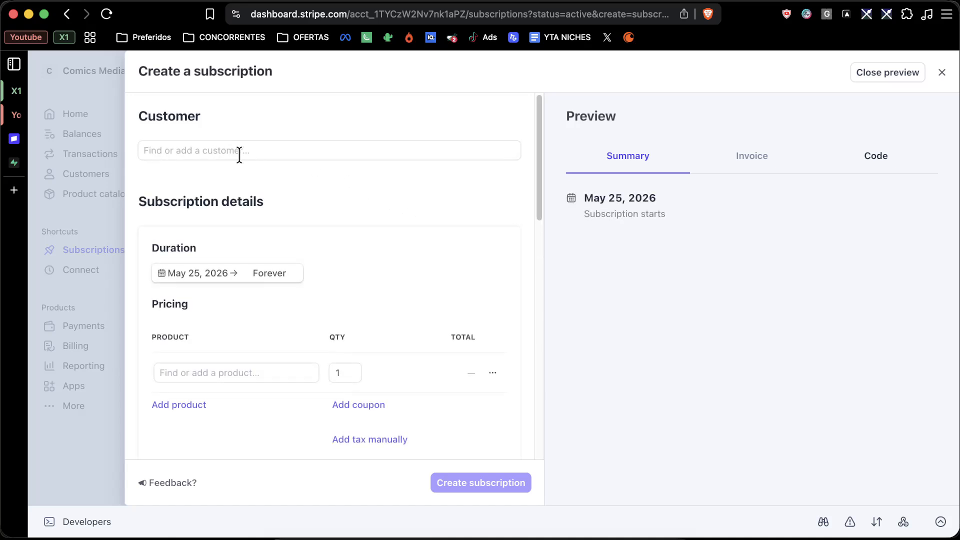
left_click(239, 155)
scroll(215, 286, "down", 1)
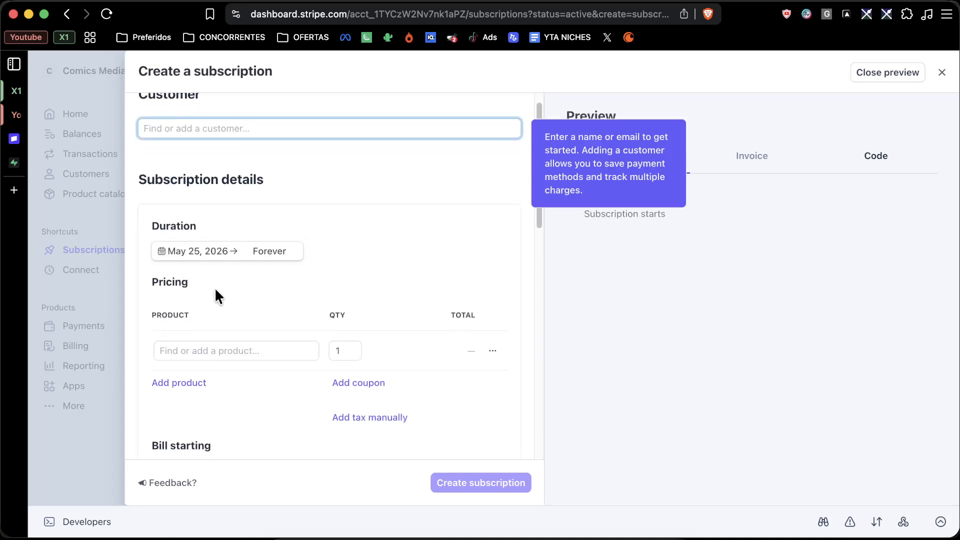
left_click(206, 352)
left_click(215, 420)
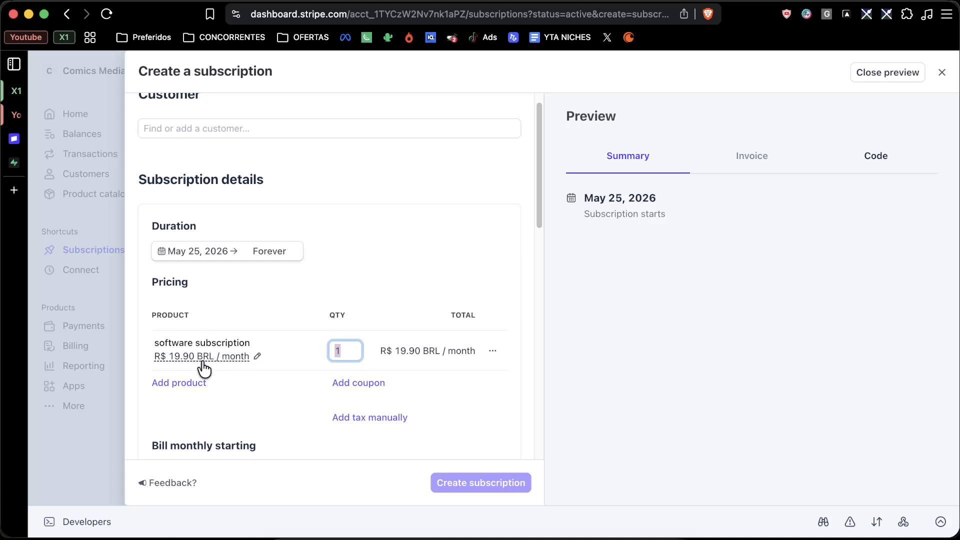
scroll(223, 300, "down", 3)
scroll(217, 248, "up", 1)
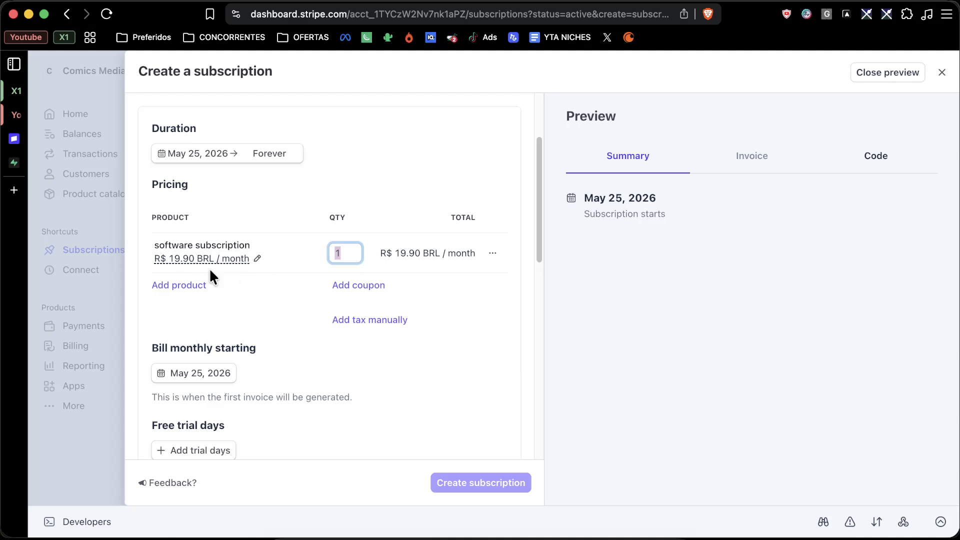
scroll(231, 242, "down", 3)
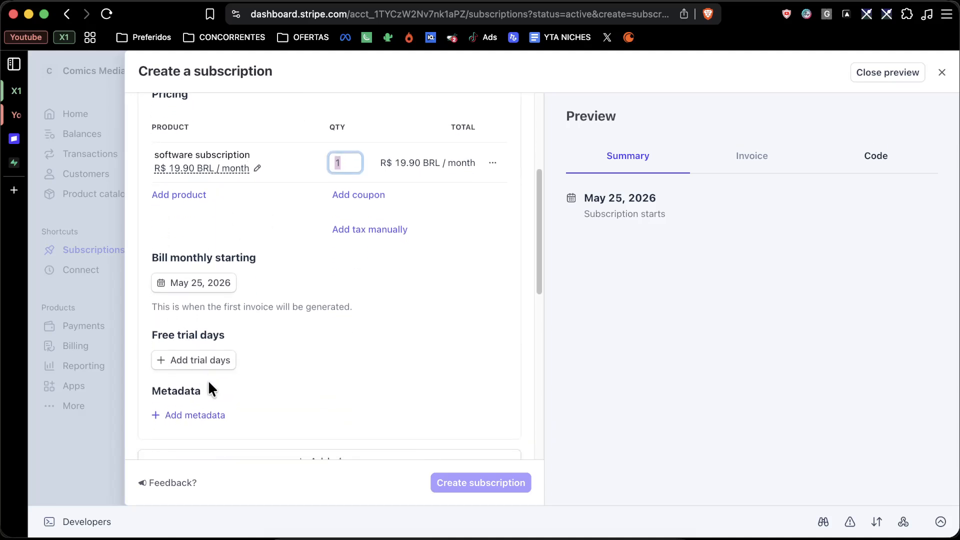
Add a 14-day free trial so billing begins Jun 8, 2026
left_click(179, 369)
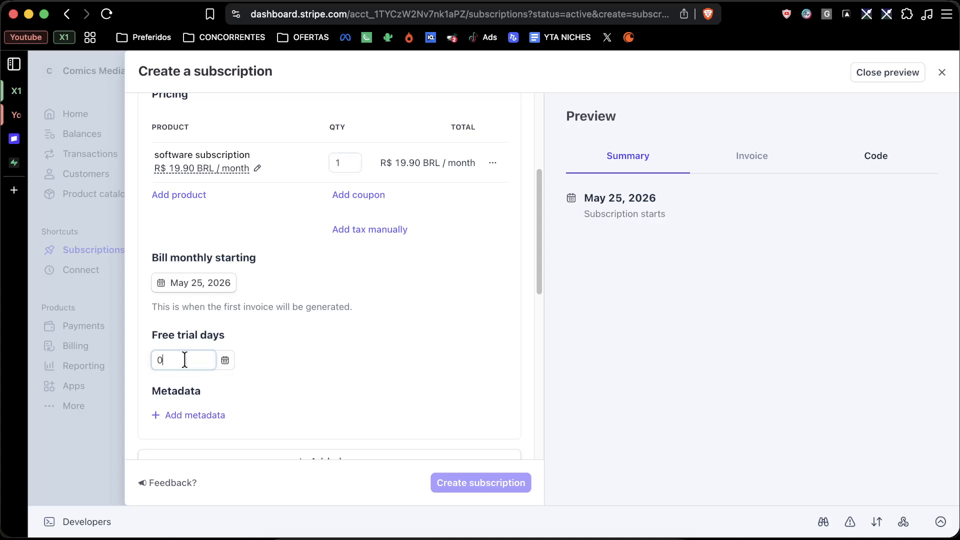
key("BackSpace")
type("7")
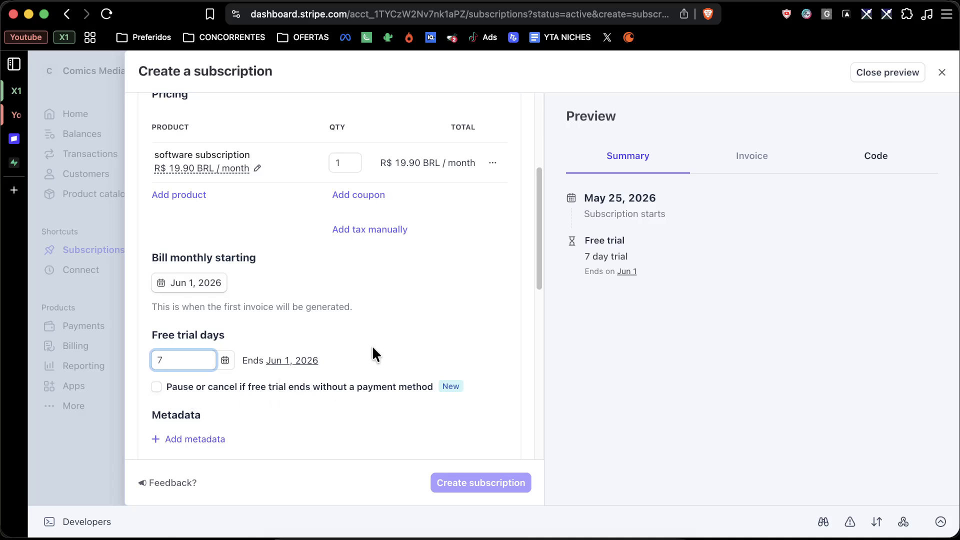
scroll(394, 305, "down", 3)
mouse_move(270, 280)
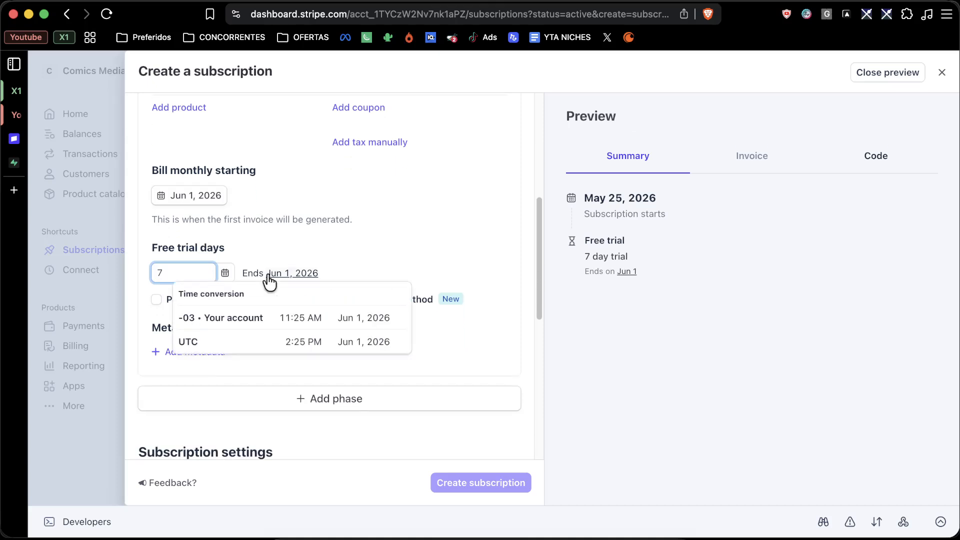
key("BackSpace")
type("14")
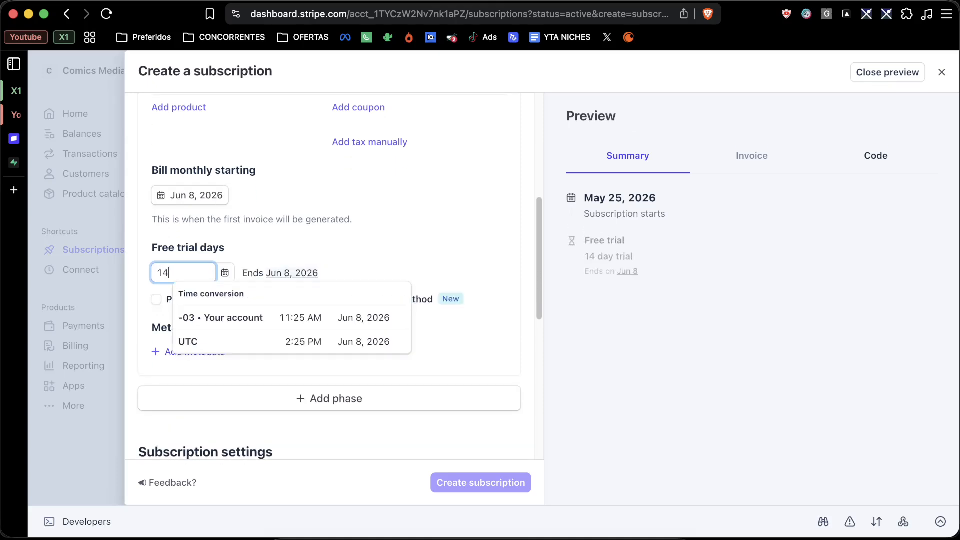
left_click(410, 228)
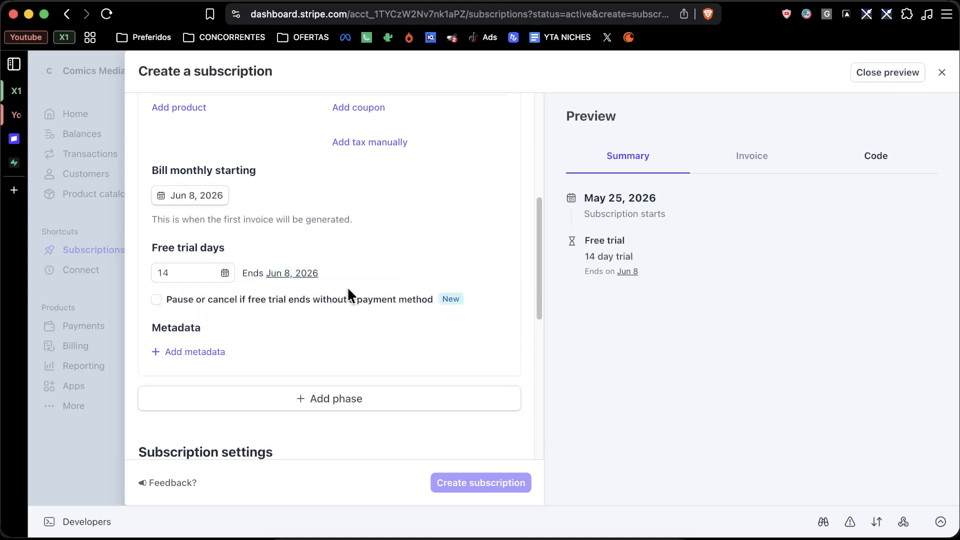
scroll(348, 291, "down", 4)
scroll(349, 291, "up", 2)
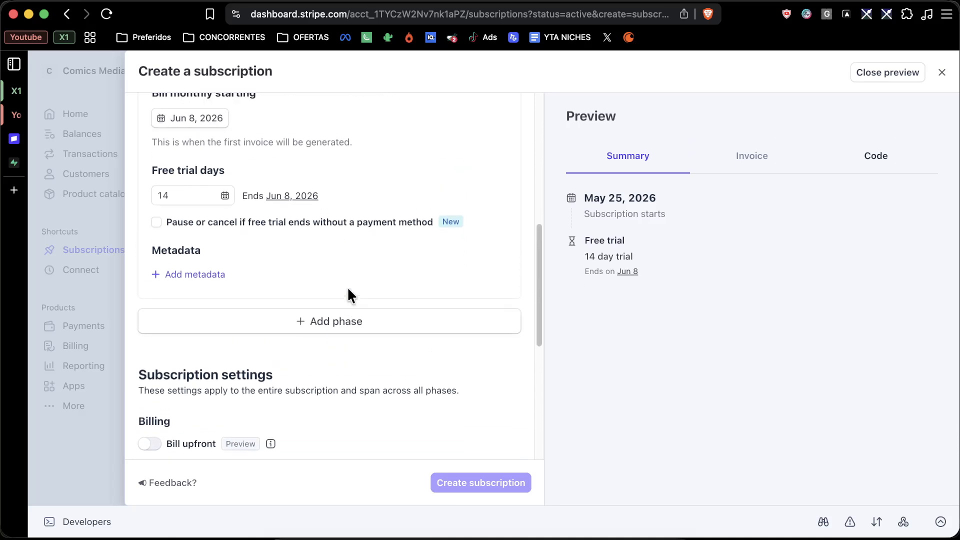
scroll(348, 289, "up", 5)
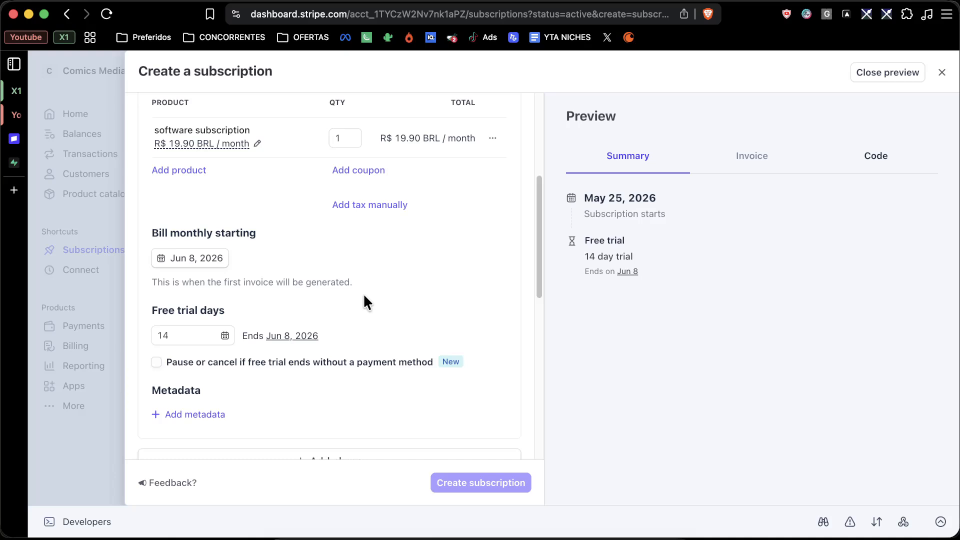
scroll(445, 311, "down", 6)
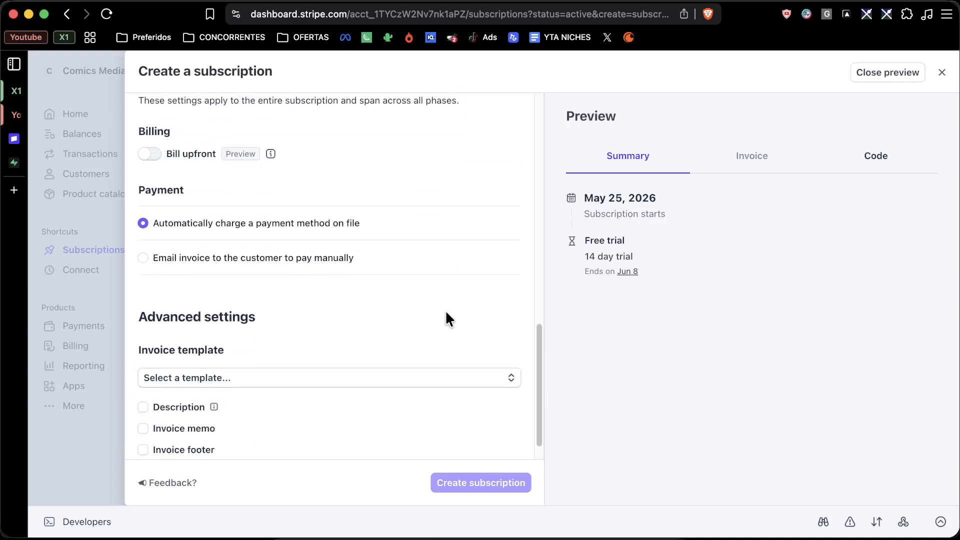
scroll(446, 315, "up", 10)
scroll(446, 315, "down", 10)
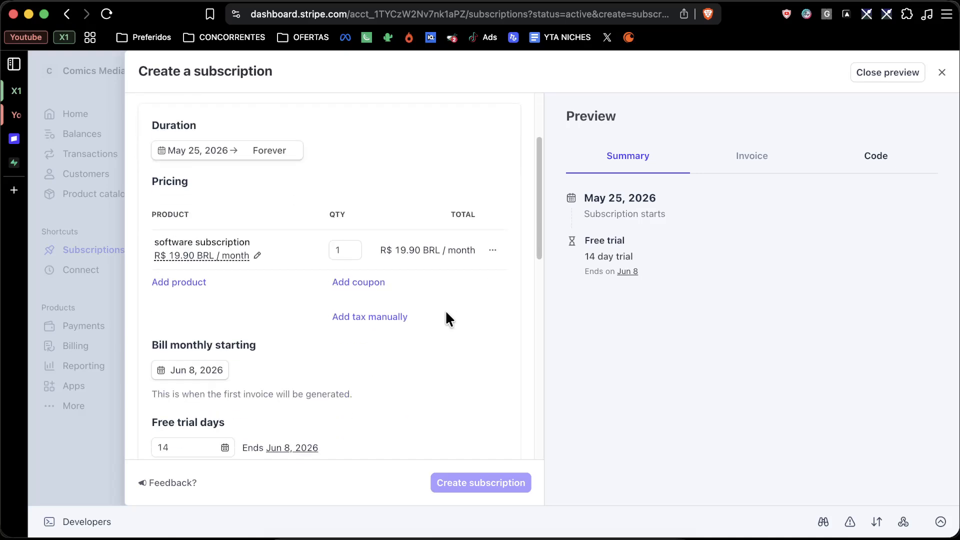
scroll(446, 315, "down", 4)
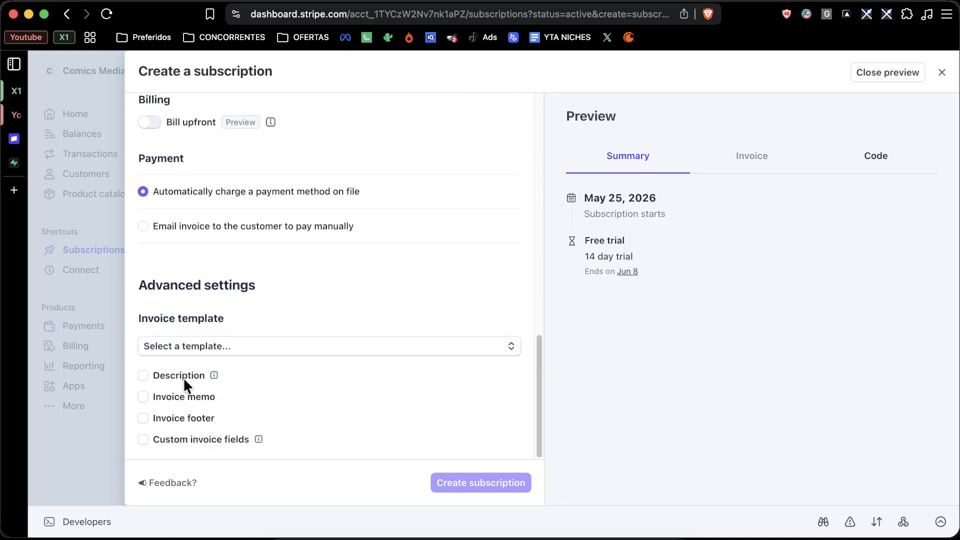
scroll(256, 272, "up", 3)
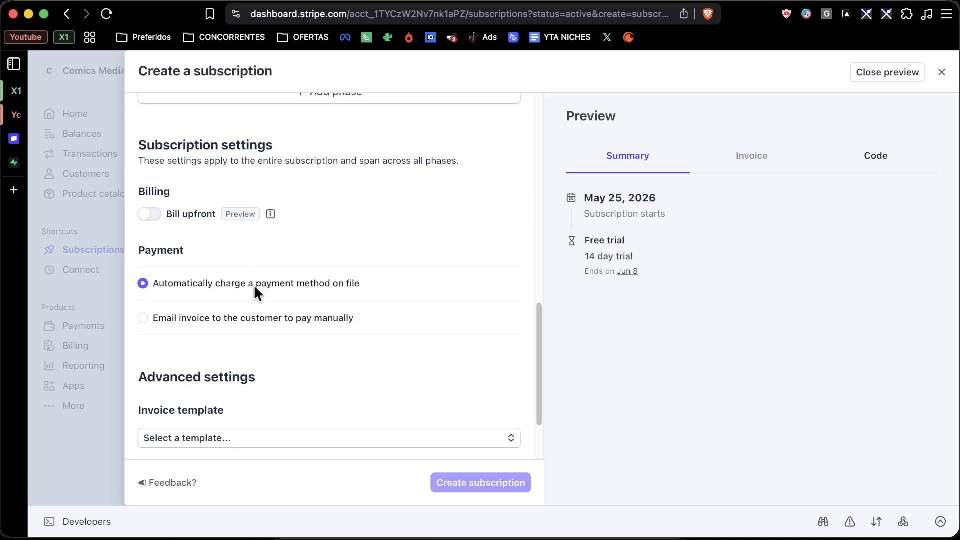
left_click(150, 215)
left_click(151, 215)
left_click(151, 215)
left_click(151, 215)
left_click(152, 215)
left_click(152, 215)
left_click(151, 215)
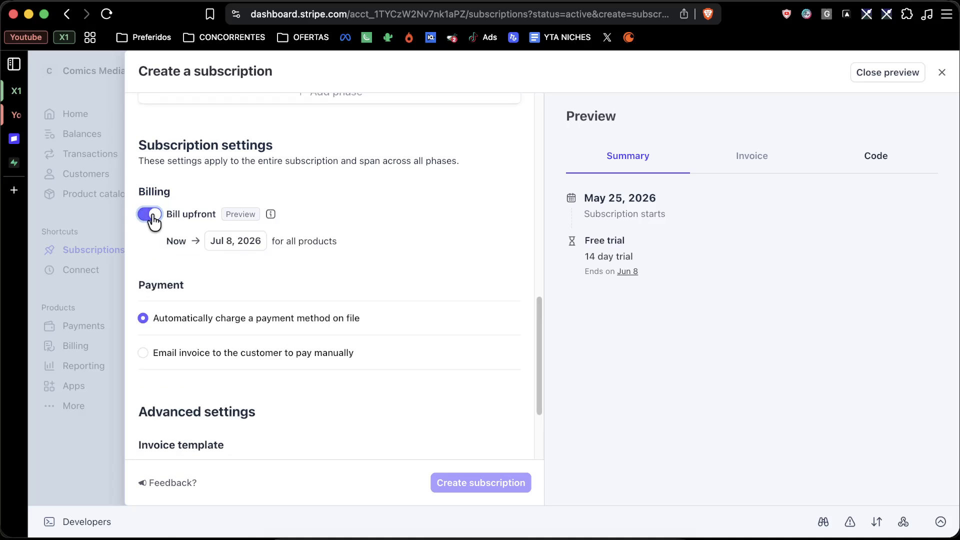
left_click(152, 215)
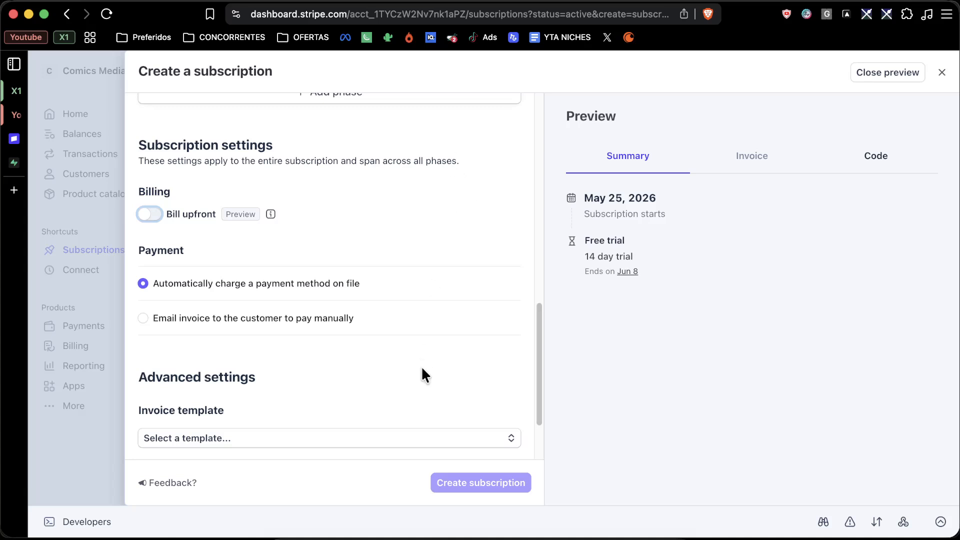
scroll(423, 375, "up", 3)
scroll(423, 374, "up", 2)
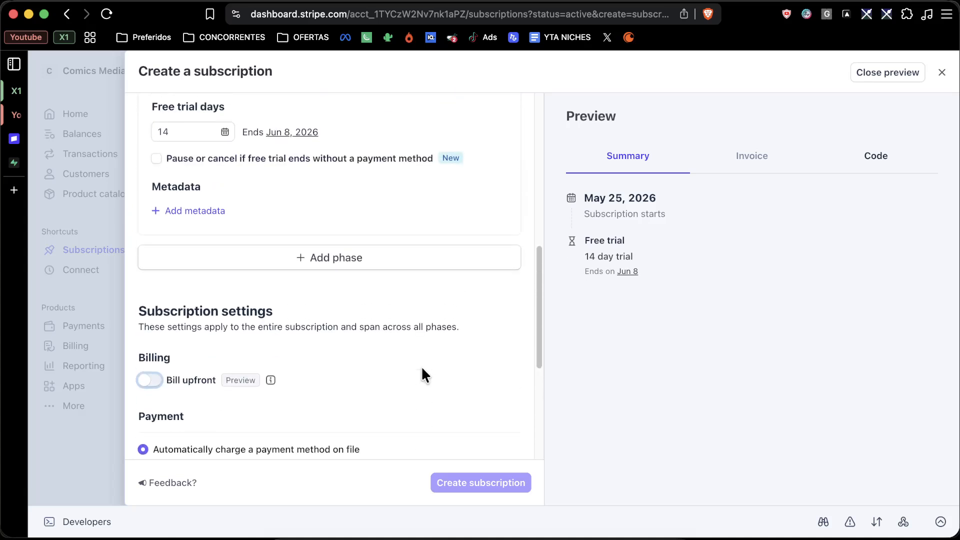
scroll(421, 374, "up", 1)
scroll(421, 375, "down", 4)
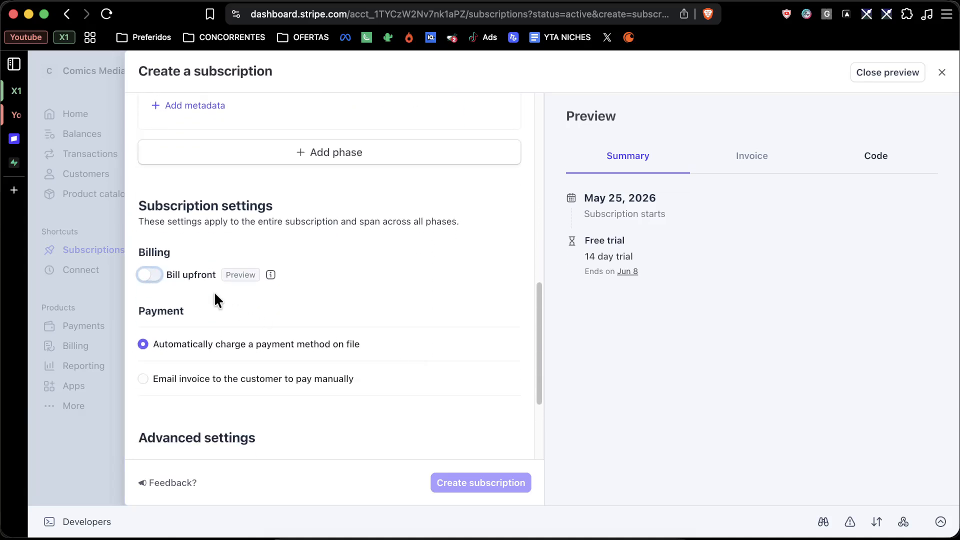
scroll(202, 334, "down", 2)
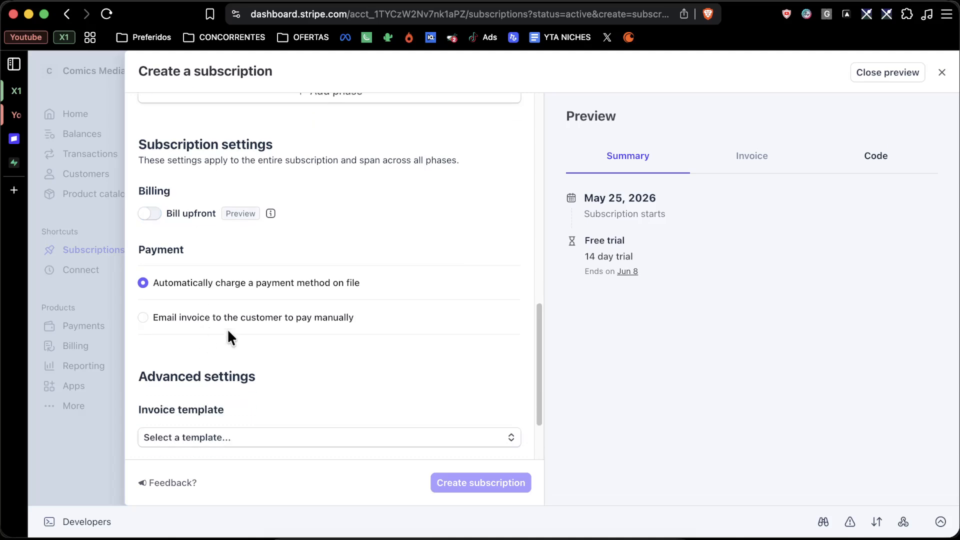
scroll(365, 312, "down", 1)
scroll(364, 312, "up", 9)
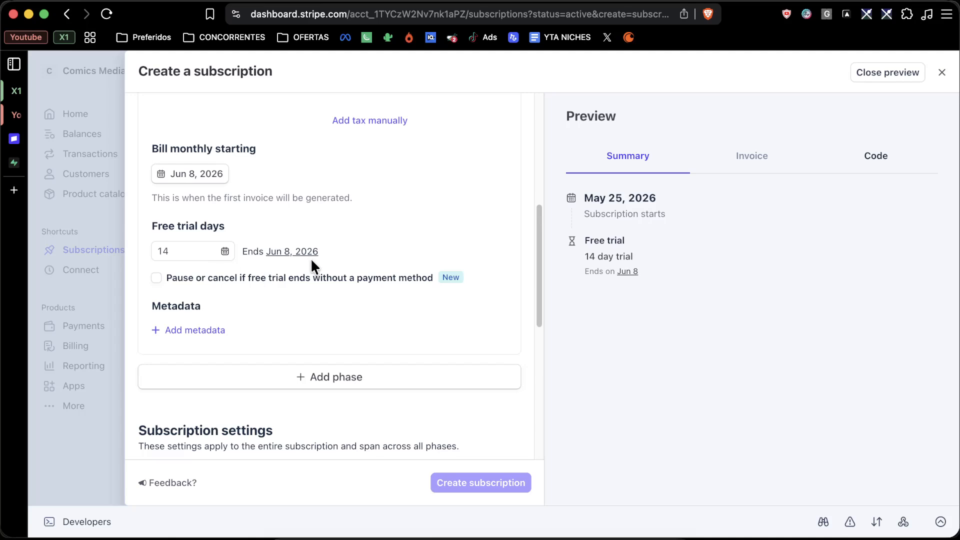
scroll(311, 260, "down", 7)
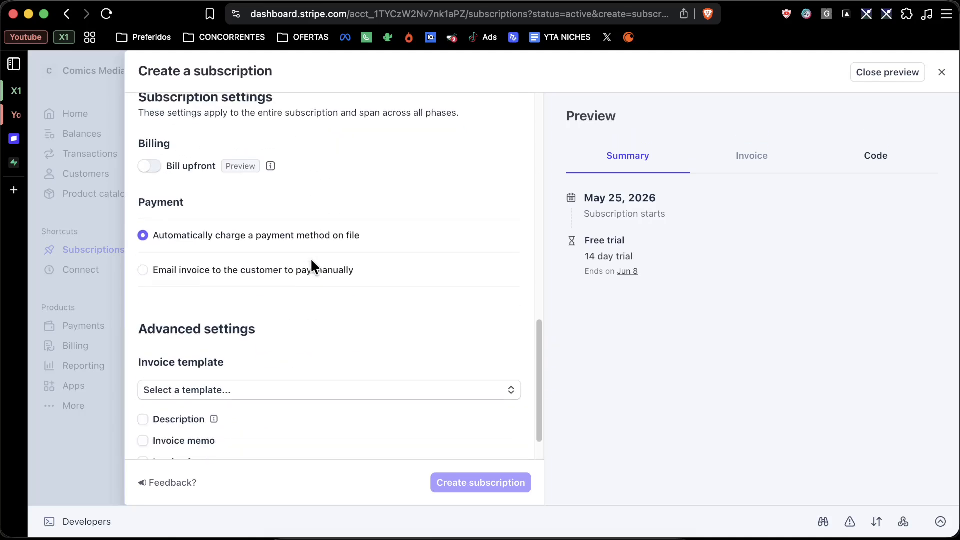
Enter the customer's e-mail address in the Customer field and choose to add a new customer
left_click(491, 486)
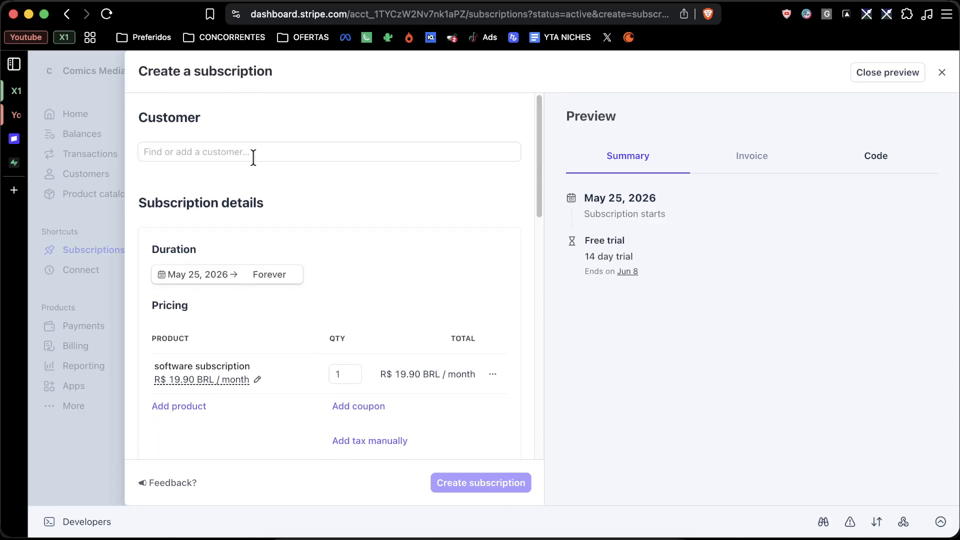
type("d")
key("BackSpace")
type("te")
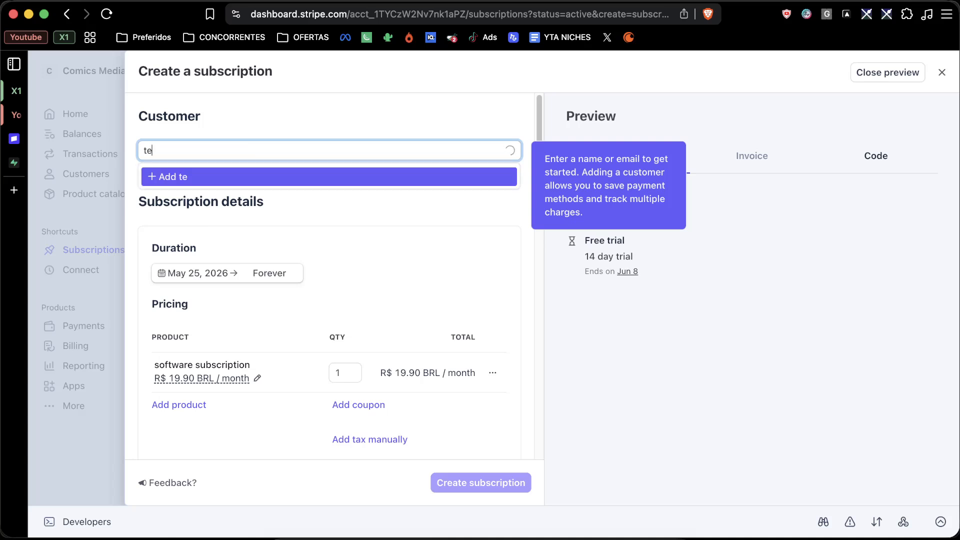
type("ste@gmail.com")
double_click(158, 151)
key("BackSpace")
type("igorcomicstv")
left_click(188, 179)
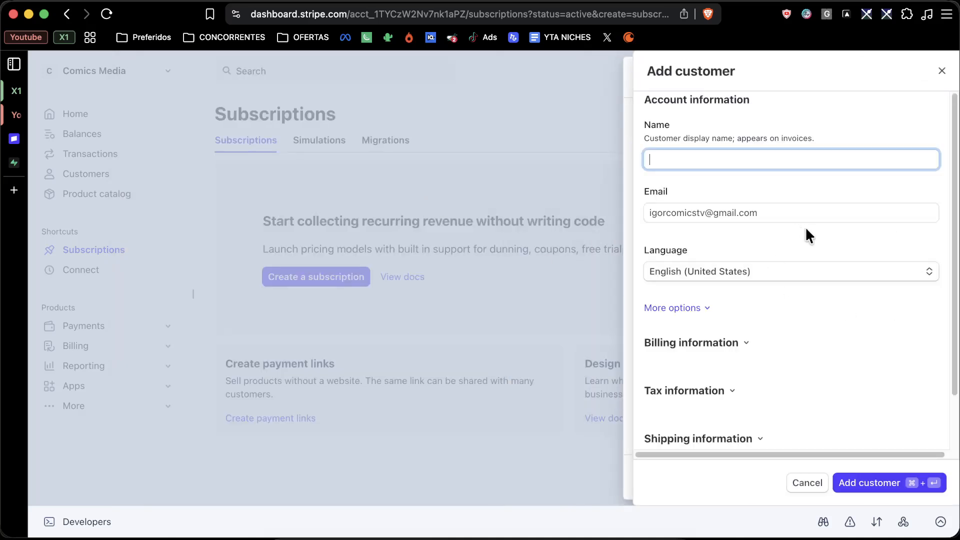
Save the new customer and create the subscription
scroll(734, 160, "down", 2)
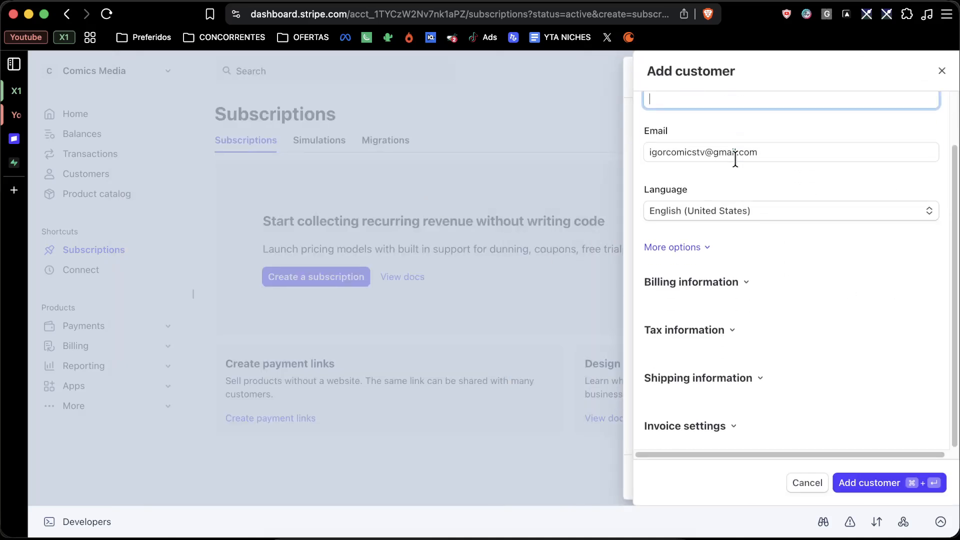
left_click(882, 488)
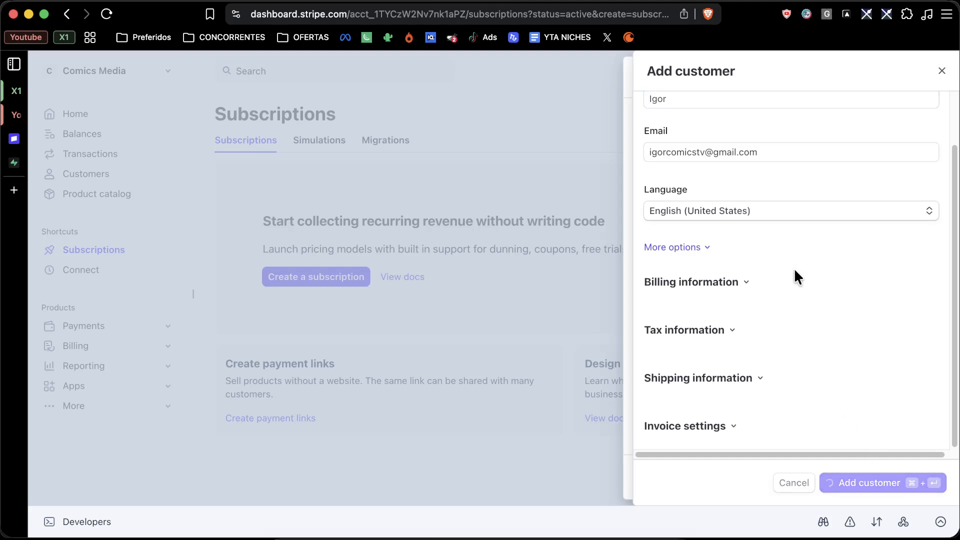
scroll(505, 325, "down", 10)
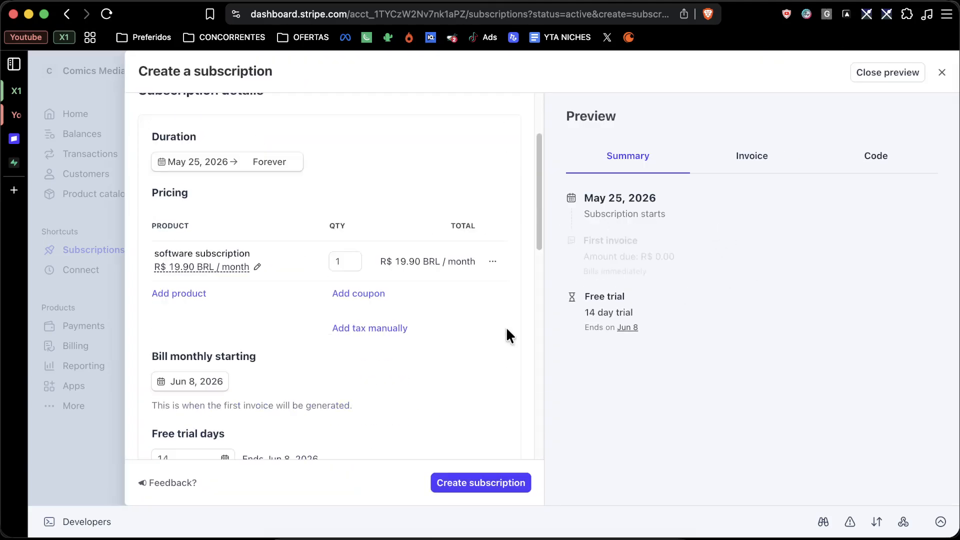
left_click(483, 483)
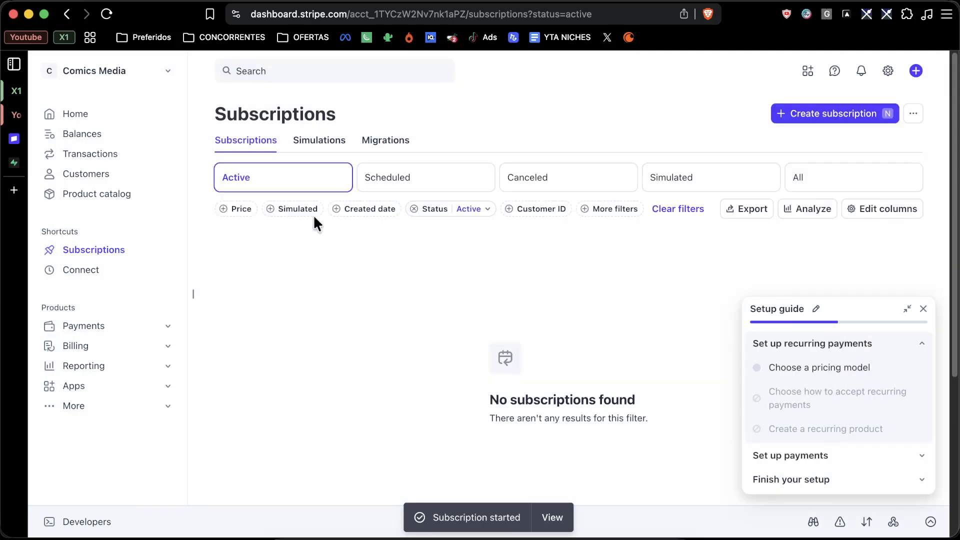
Collapse the Setup guide and switch via Simulations back to the Subscriptions list
left_click(922, 309)
left_click(318, 142)
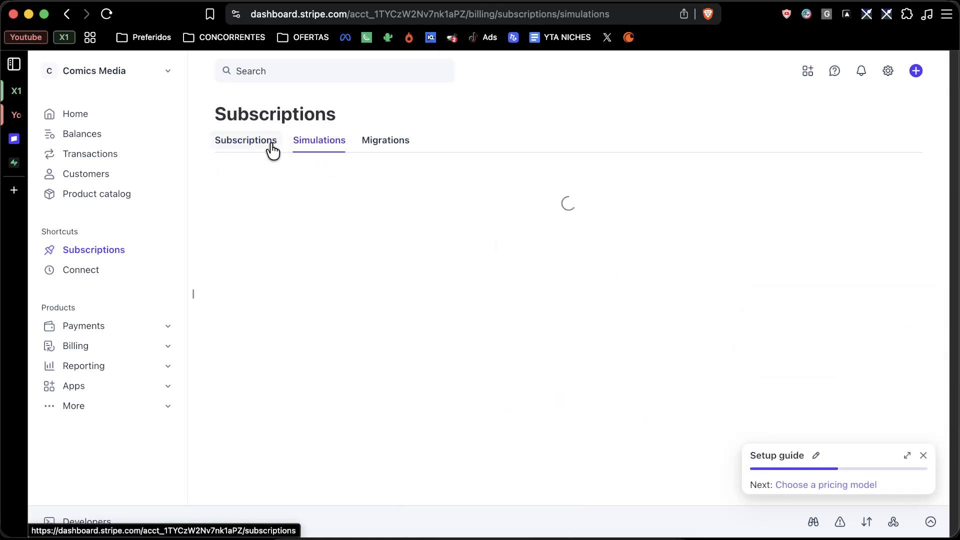
left_click(259, 145)
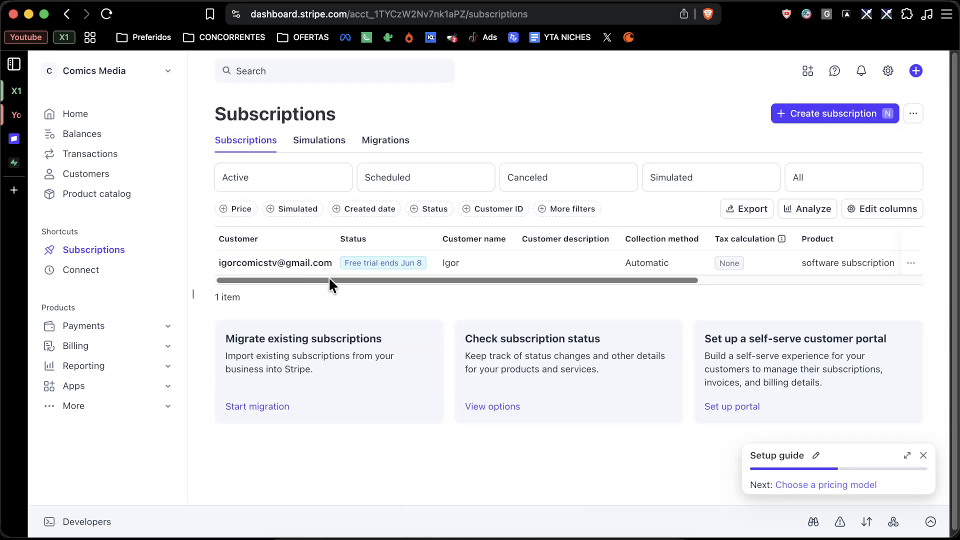
Open the software subscription's detail page, review it, and show its Activity events
left_click(616, 267)
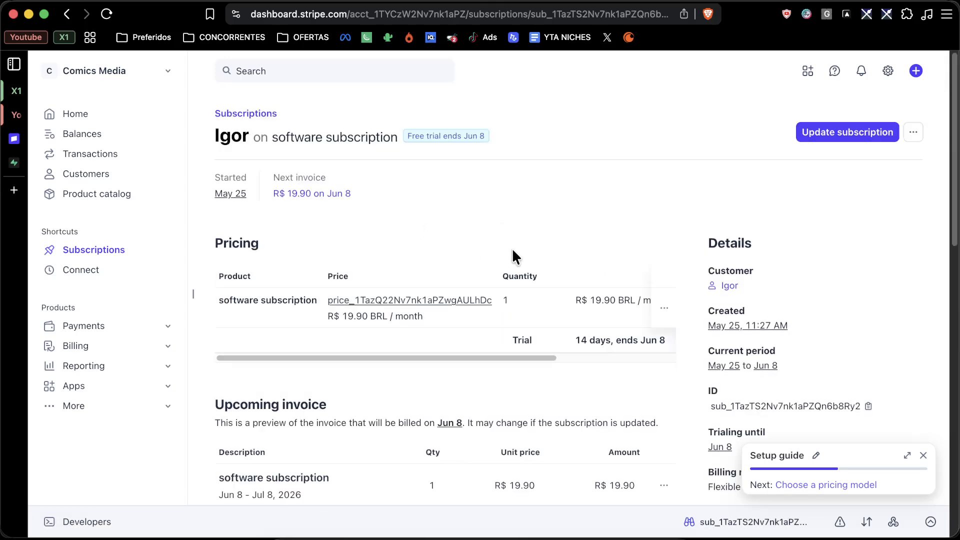
scroll(457, 205, "down", 5)
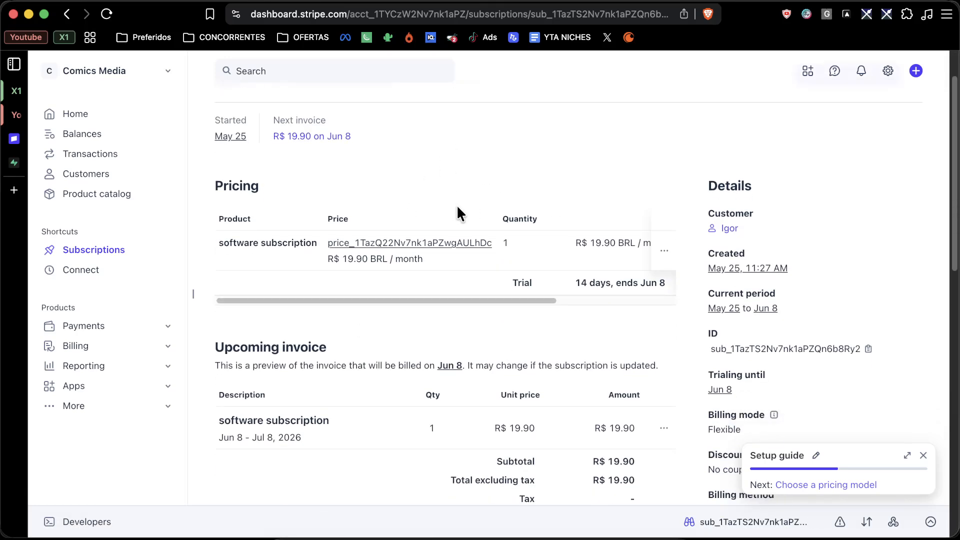
scroll(457, 206, "down", 6)
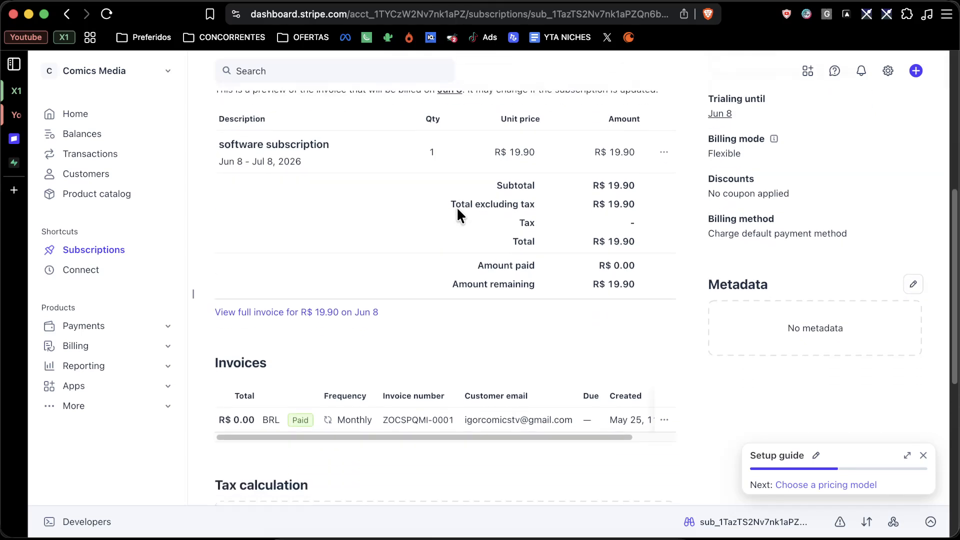
scroll(457, 206, "up", 3)
scroll(456, 206, "up", 8)
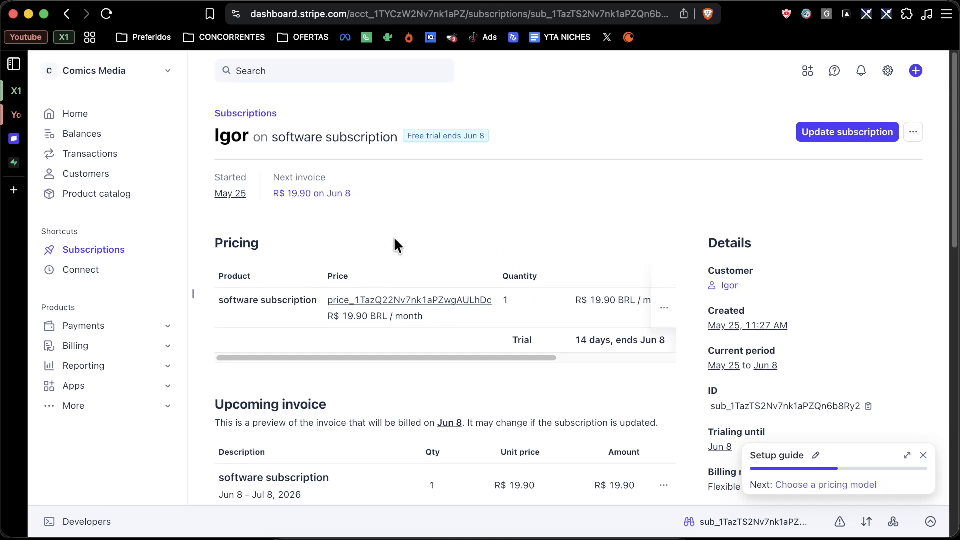
scroll(370, 234, "down", 10)
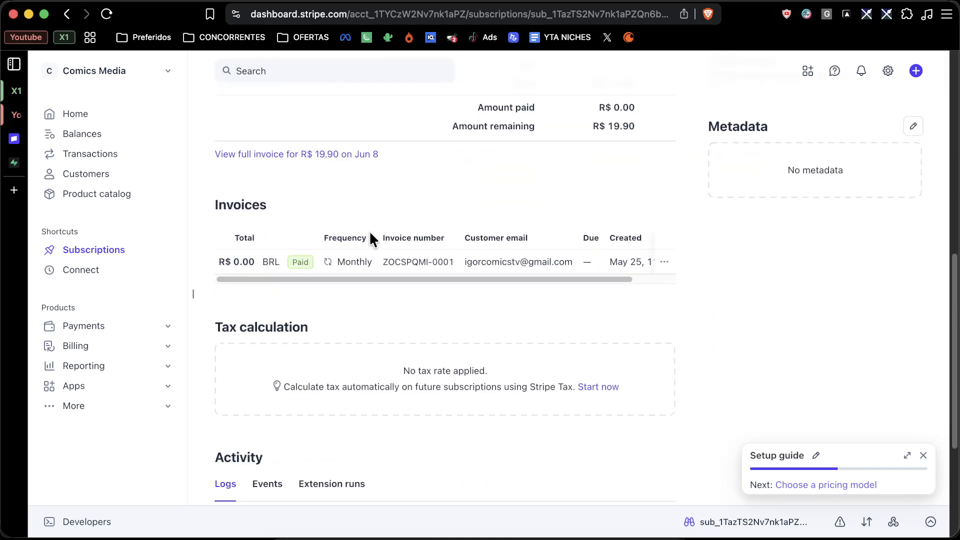
scroll(373, 240, "down", 3)
left_click(265, 321)
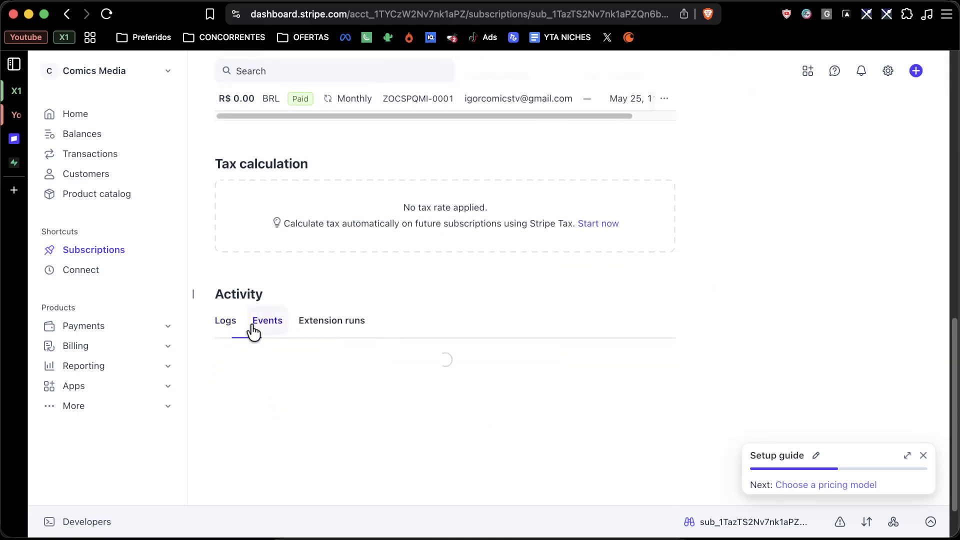
scroll(288, 331, "up", 13)
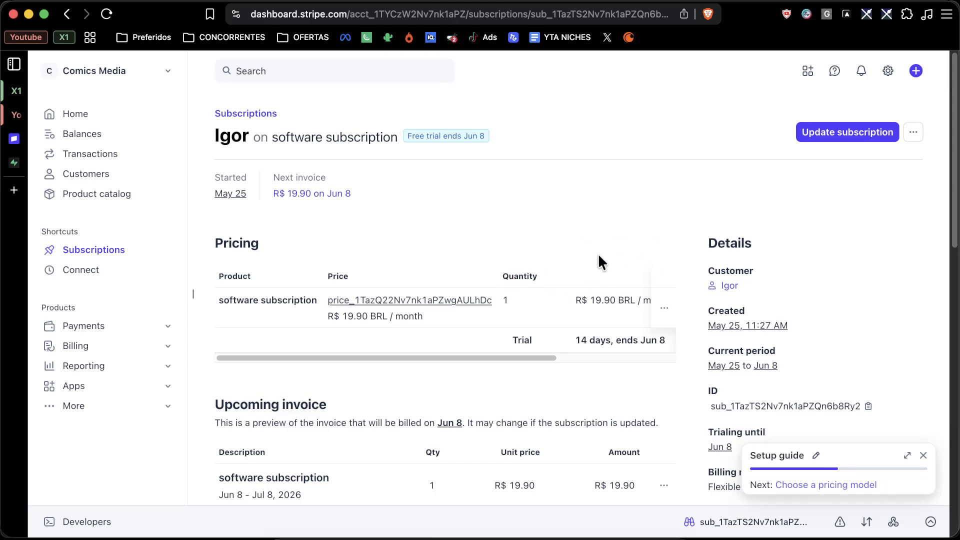
Go through Product catalog back to Subscriptions and filter the list to All
left_click(89, 196)
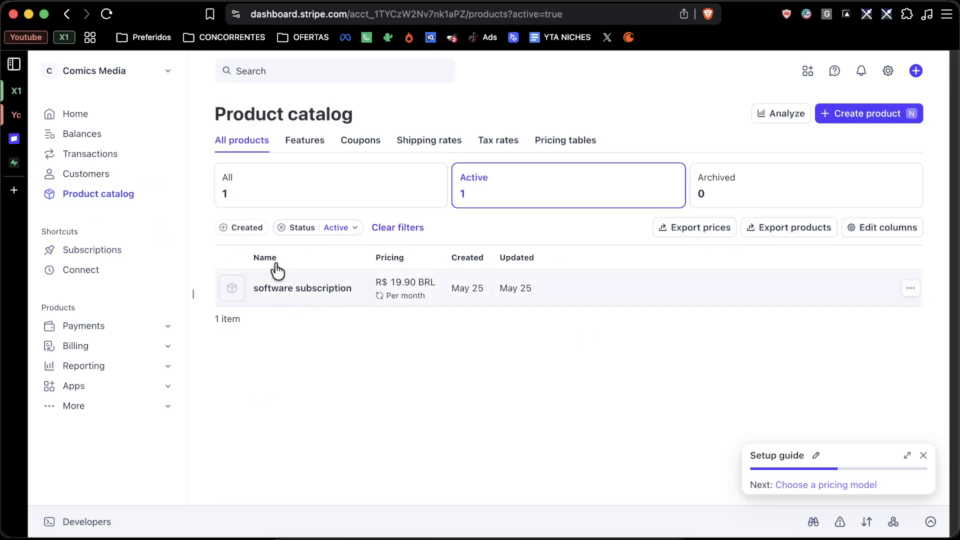
left_click(88, 251)
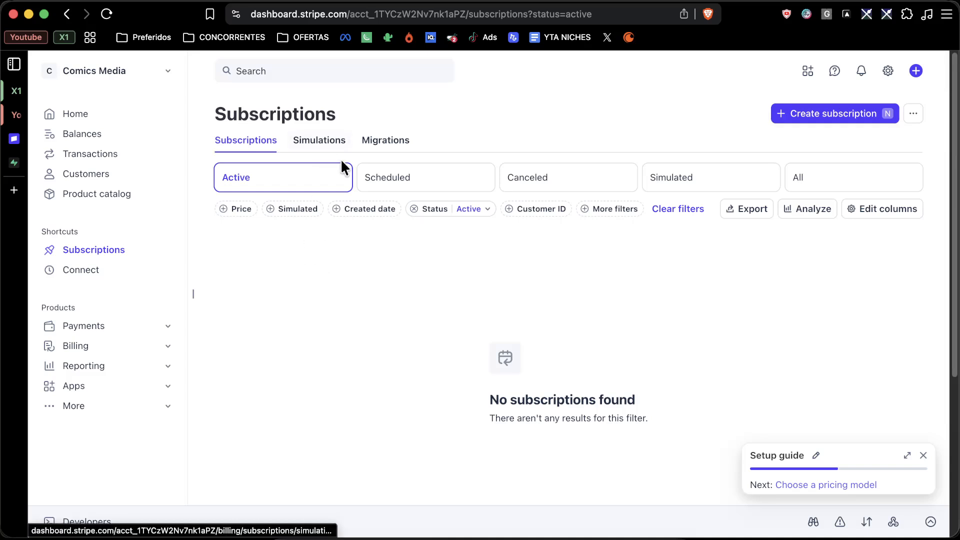
left_click(813, 189)
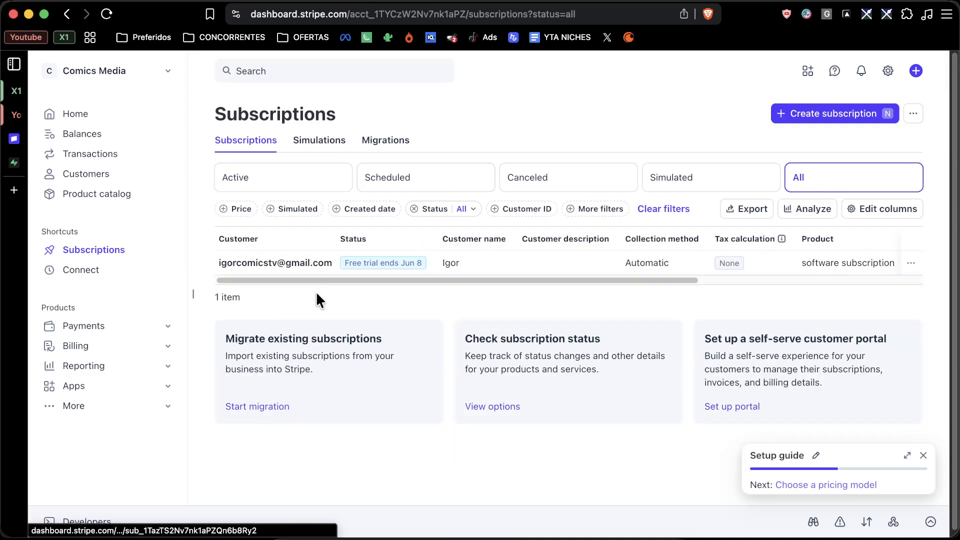